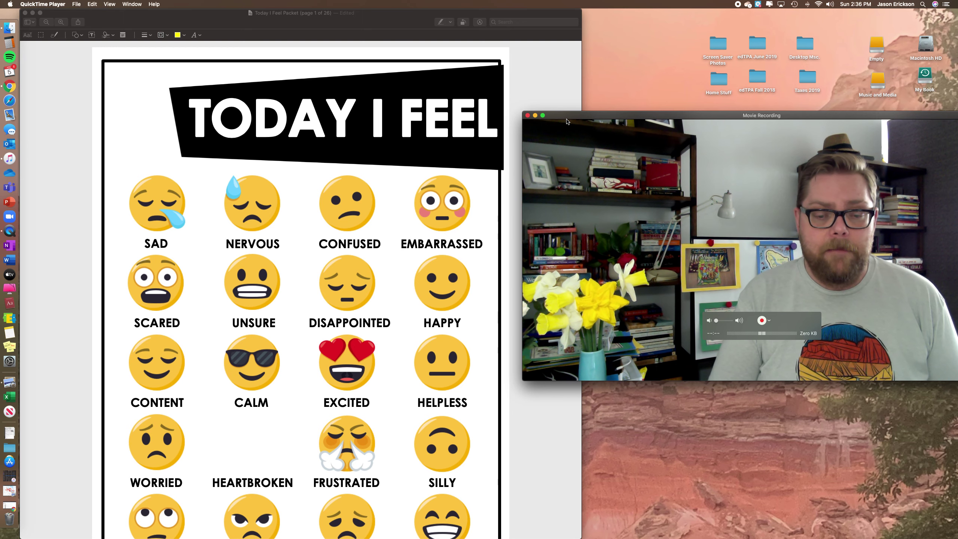
scroll(312, 140, down, 5)
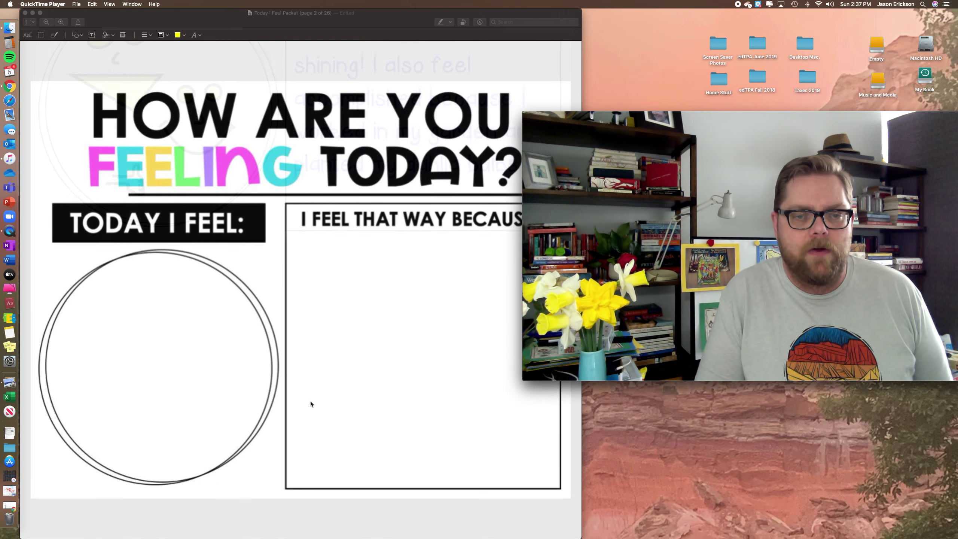
- Bring the How Are You Feeling Today worksheet to the front in Preview
click(141, 304)
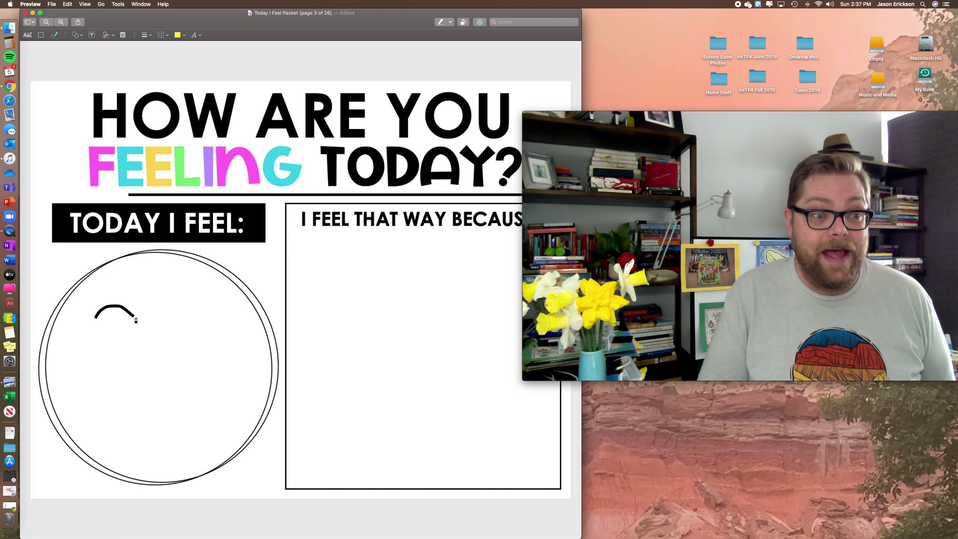
- Sketch yellow triangle eyes in the face circle, undoing and redrawing the misshapen right eye
drag(97, 320, 95, 317)
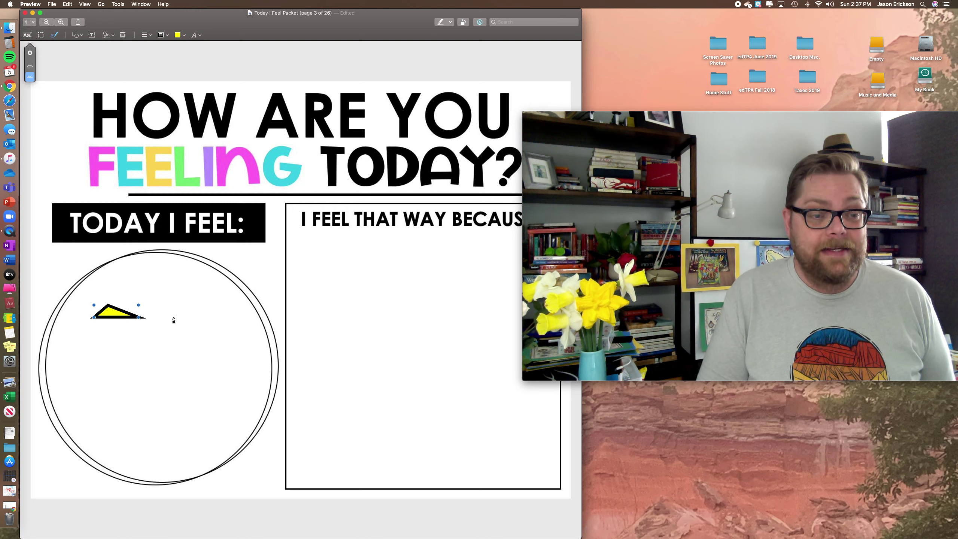
mouse_move(173, 320)
mouse_down()
mouse_move(190, 312)
mouse_move(173, 321)
mouse_up()
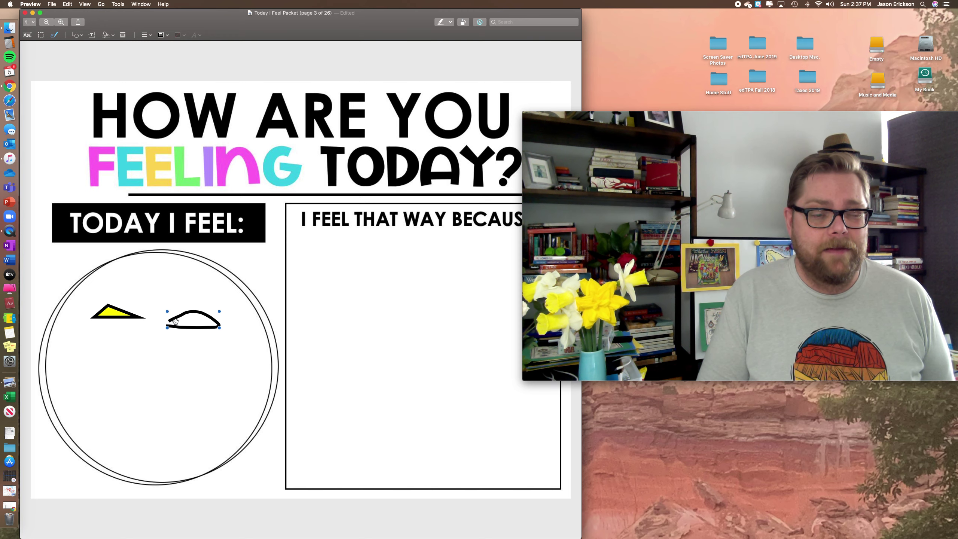
click(66, 4)
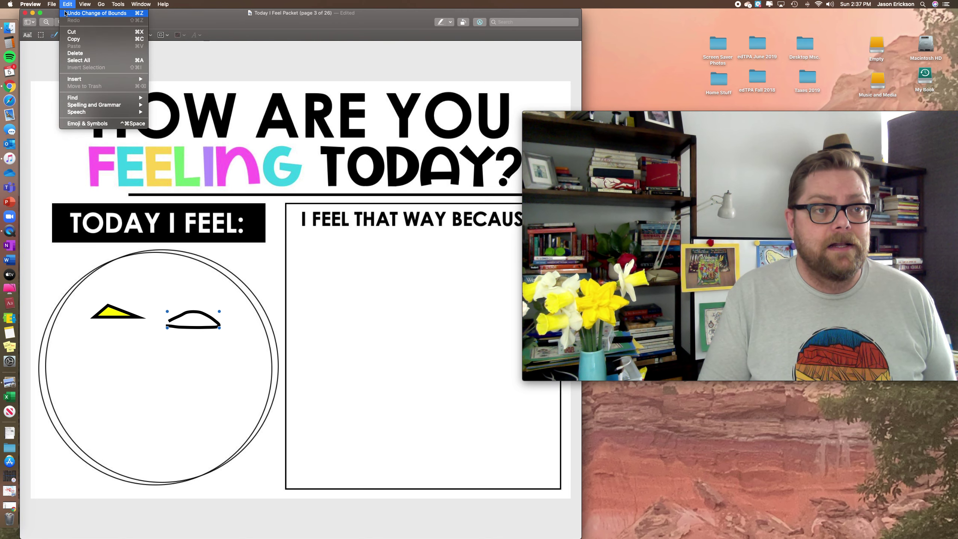
click(66, 13)
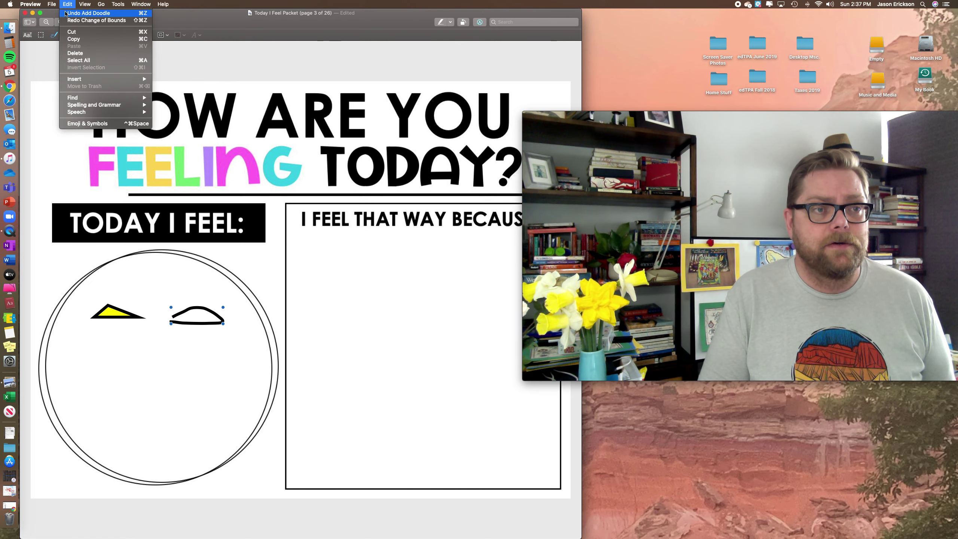
click(66, 13)
mouse_move(166, 315)
mouse_down()
mouse_move(207, 309)
mouse_move(201, 322)
mouse_move(165, 320)
mouse_move(205, 318)
mouse_up()
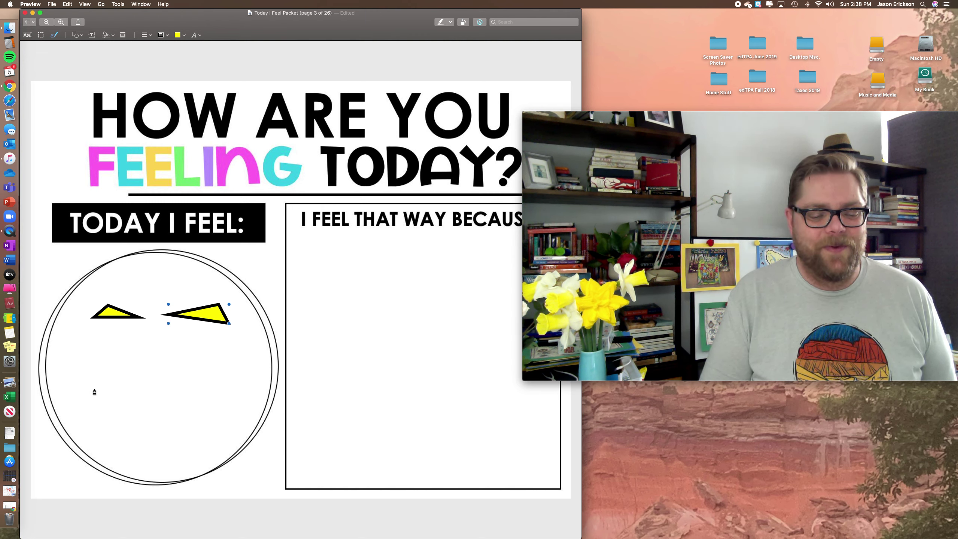
- Draw a wide smiling mouth with a teeth line in the lower face
drag(97, 423, 208, 434)
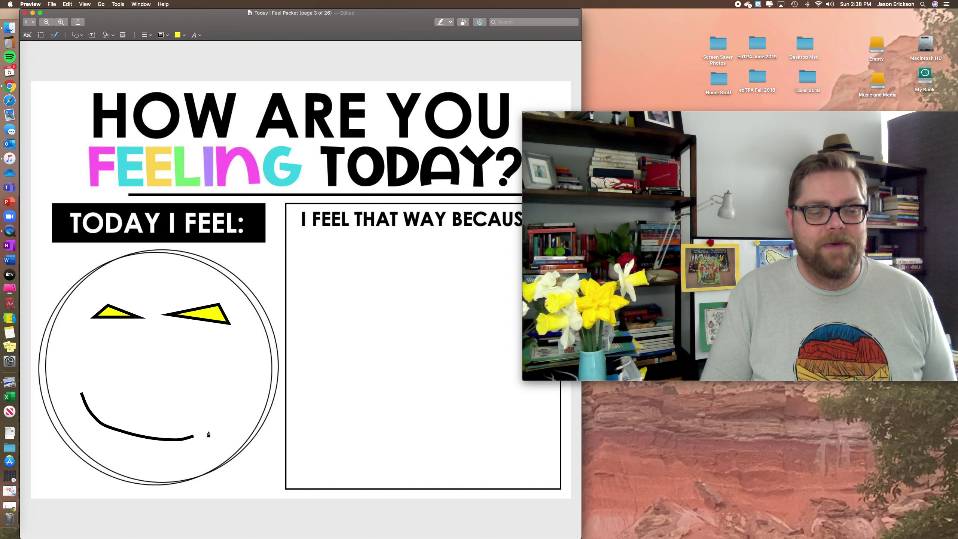
drag(241, 395, 240, 392)
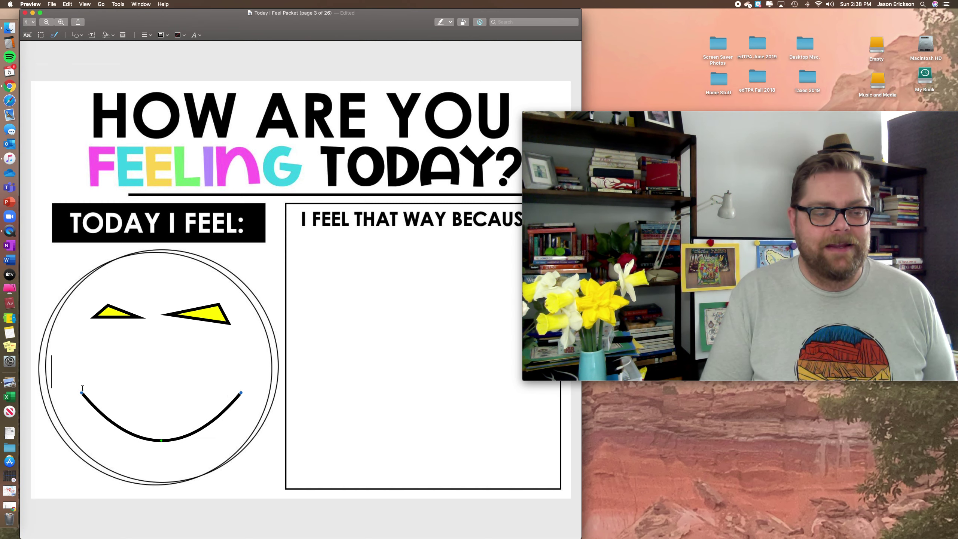
drag(82, 390, 80, 383)
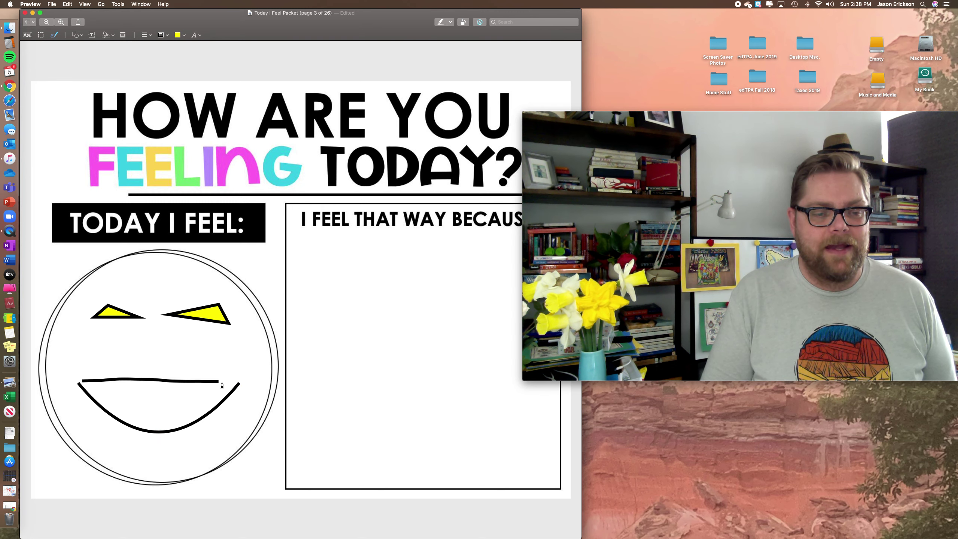
drag(240, 383, 241, 383)
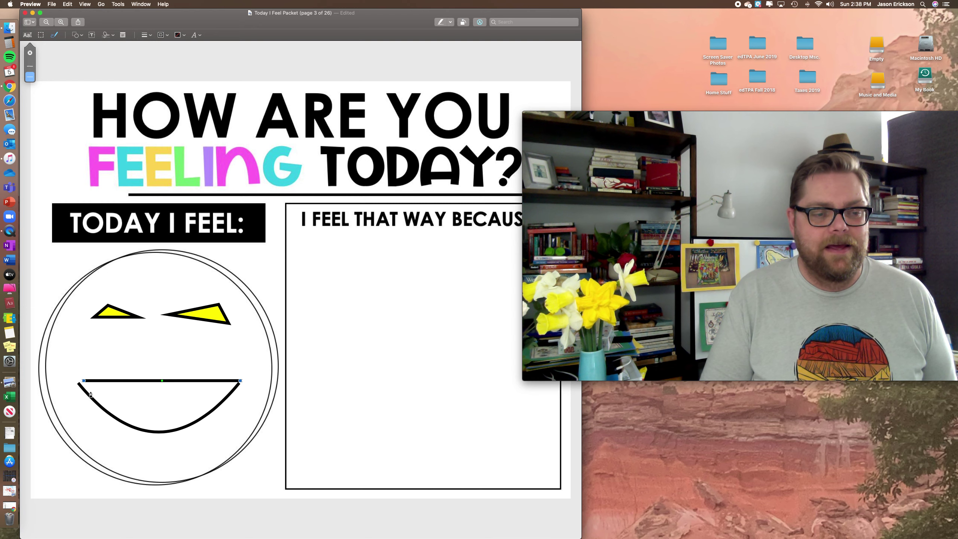
drag(93, 390, 130, 404)
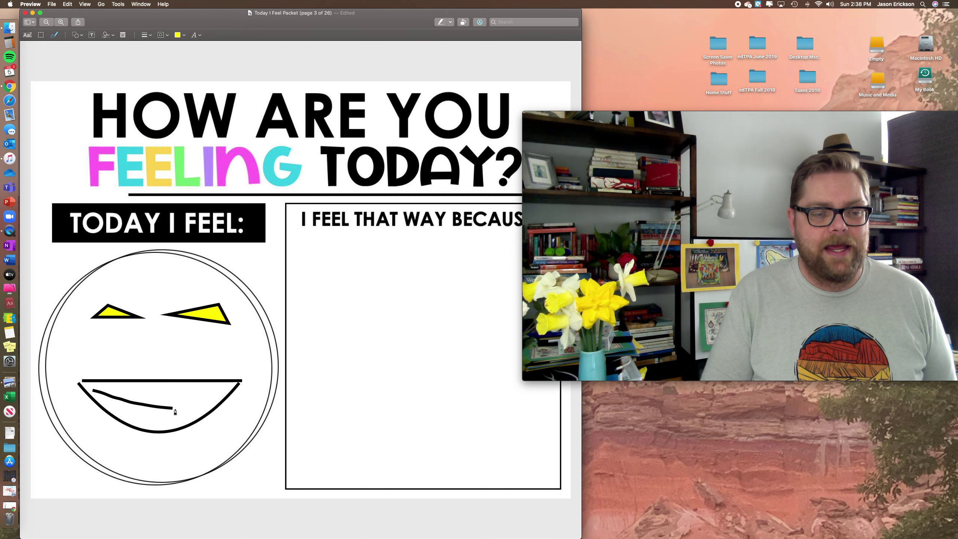
drag(222, 401, 224, 402)
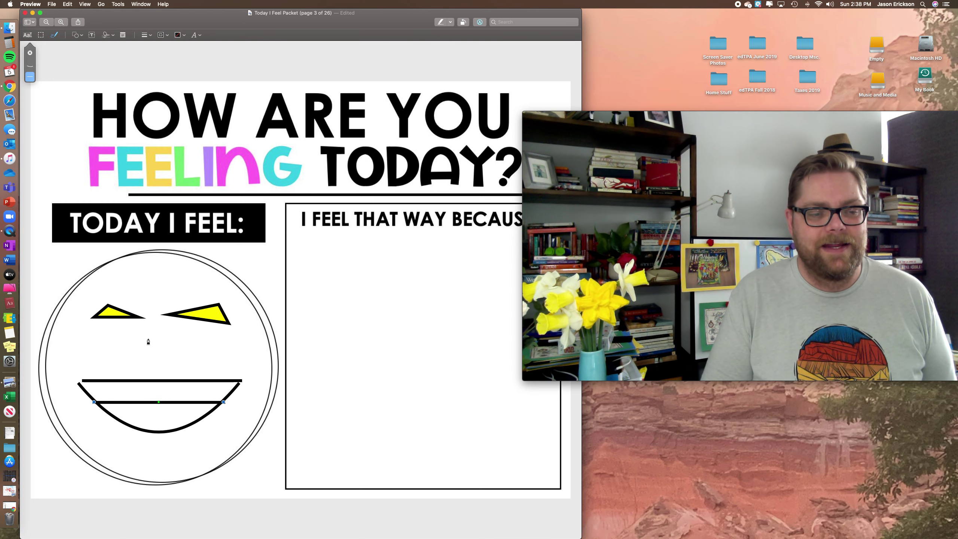
- Add a small curved nose and curly hair around the face
mouse_move(153, 336)
mouse_down()
mouse_move(140, 351)
mouse_move(159, 366)
mouse_up()
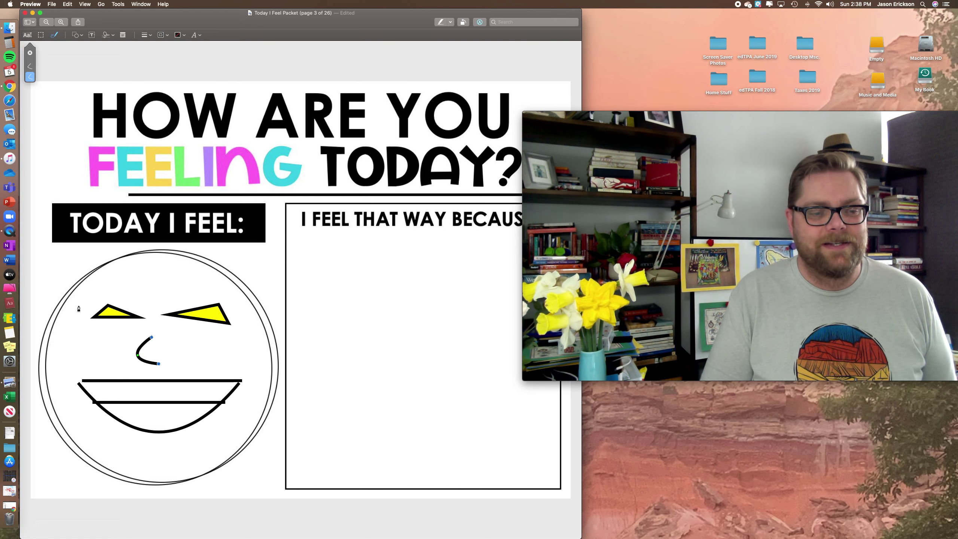
drag(71, 335, 59, 268)
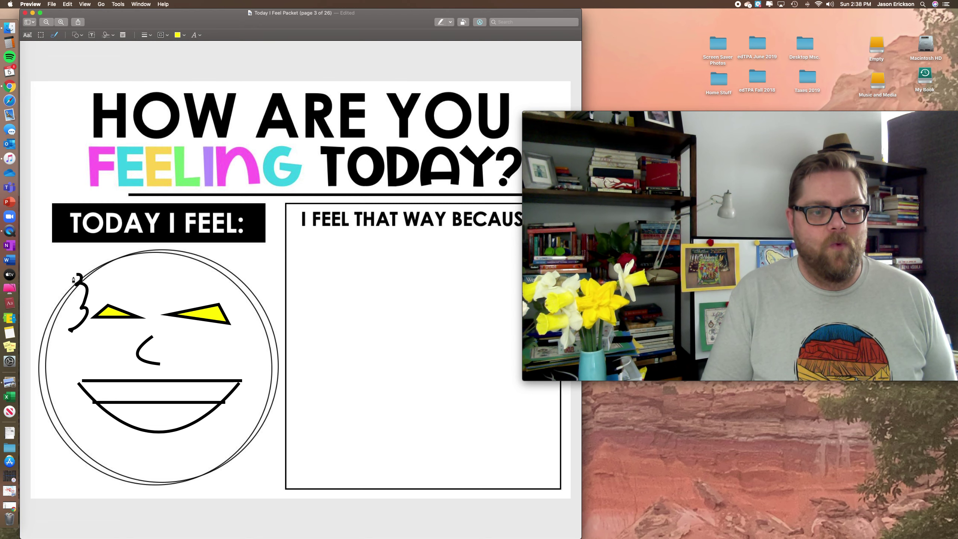
mouse_move(114, 294)
mouse_down()
mouse_move(136, 277)
mouse_move(134, 246)
mouse_up()
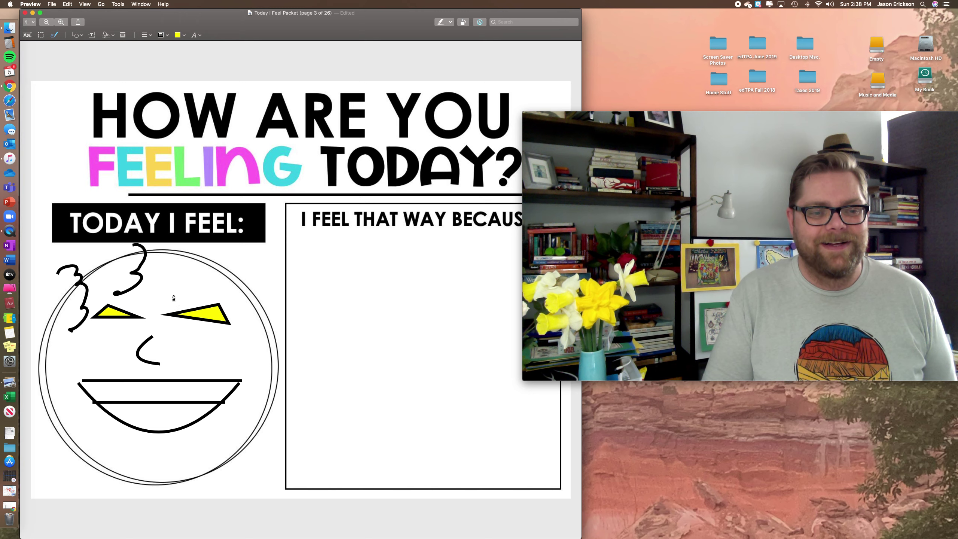
drag(155, 280, 243, 260)
drag(241, 326, 286, 283)
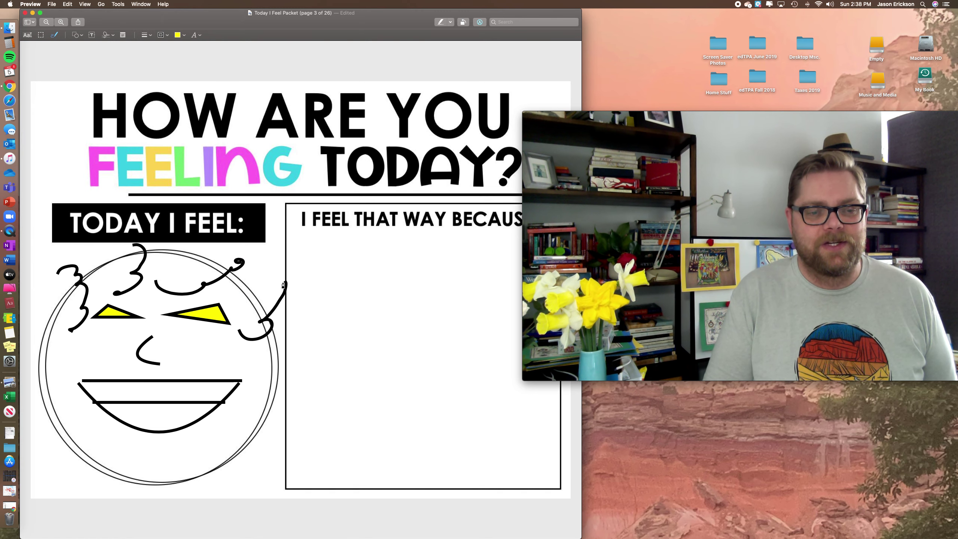
- Undo the stray stroke left of the face and add a new text box
drag(59, 338, 58, 276)
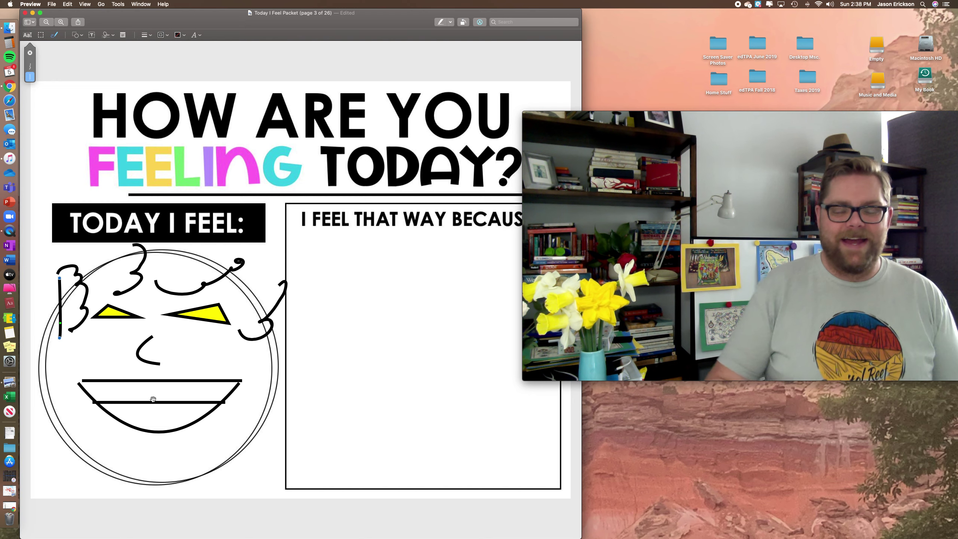
click(67, 3)
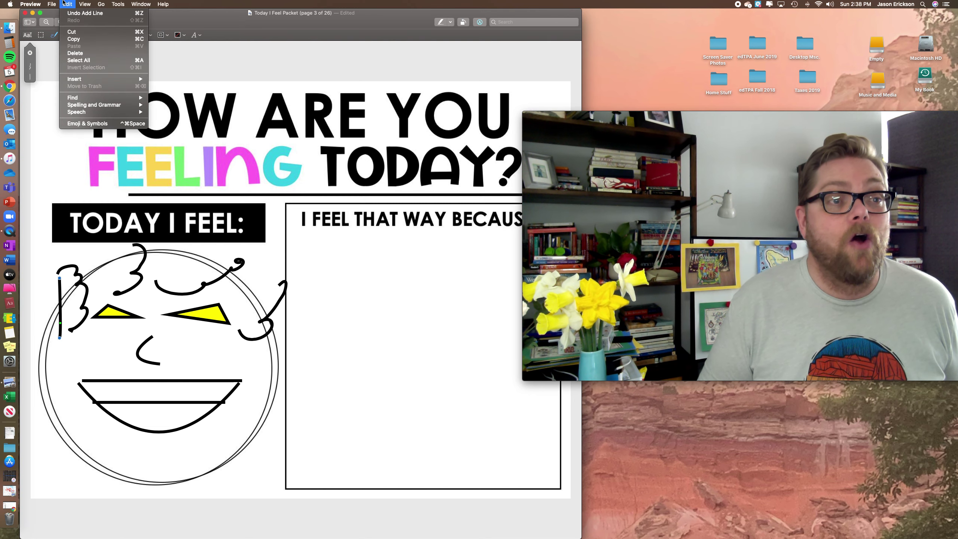
click(70, 13)
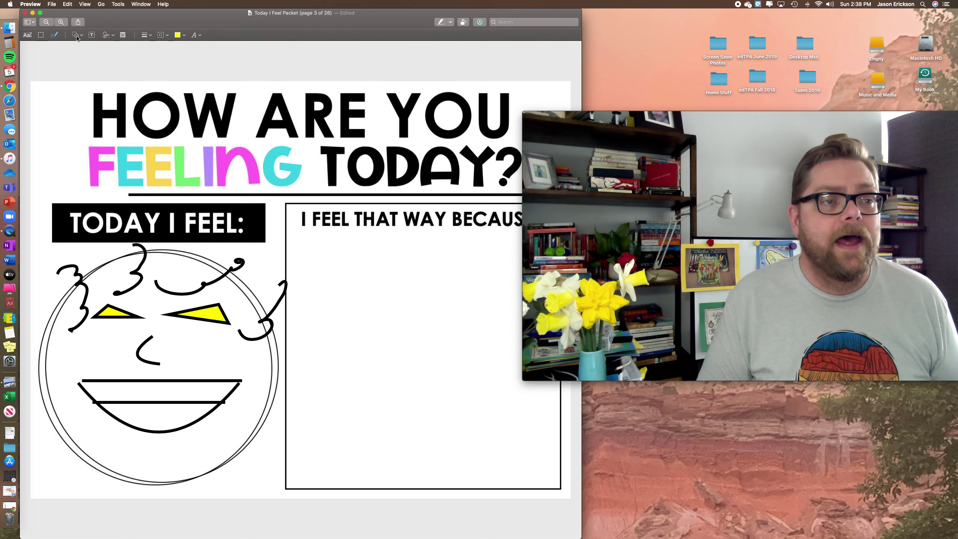
click(91, 35)
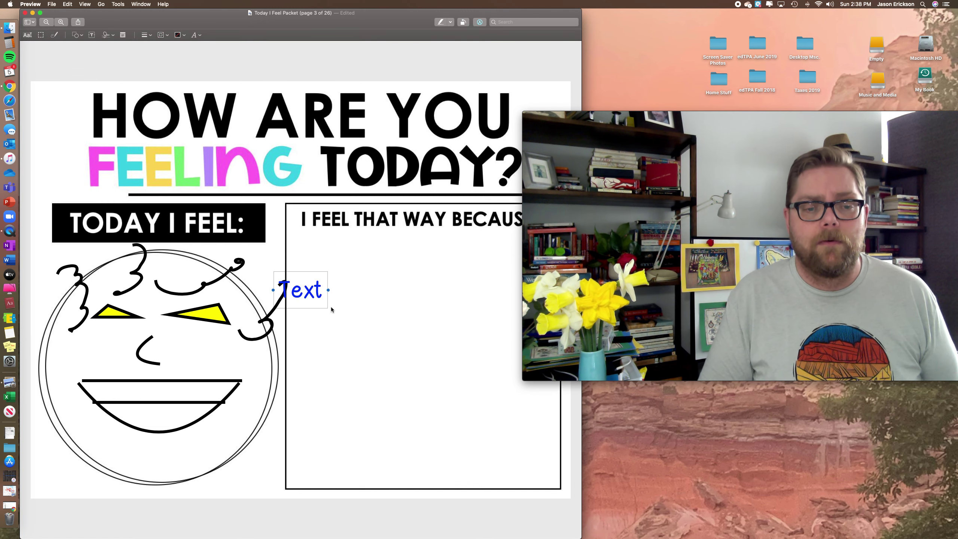
- Replace the placeholder with a sentence about feeling overjoyed after dog time and walking outside
drag(316, 299, 331, 289)
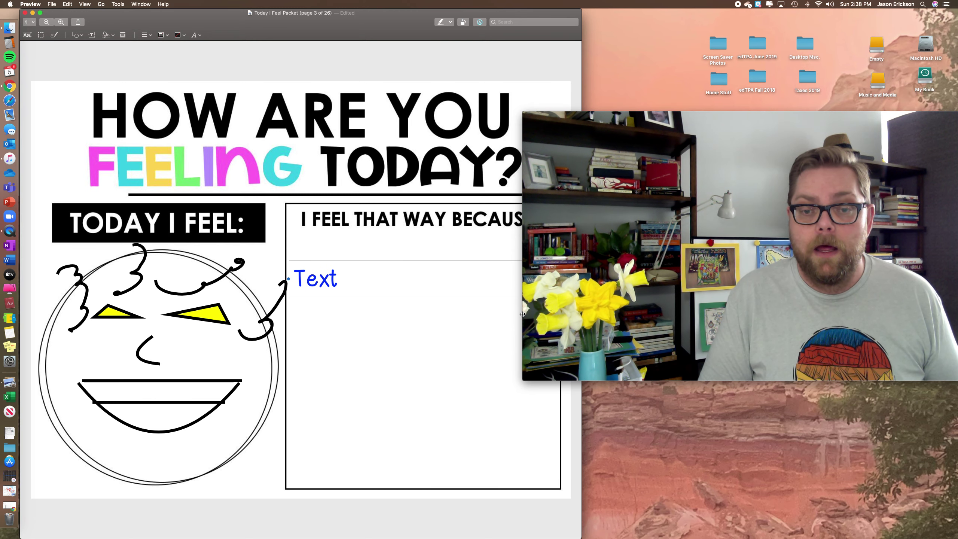
double_click(331, 277)
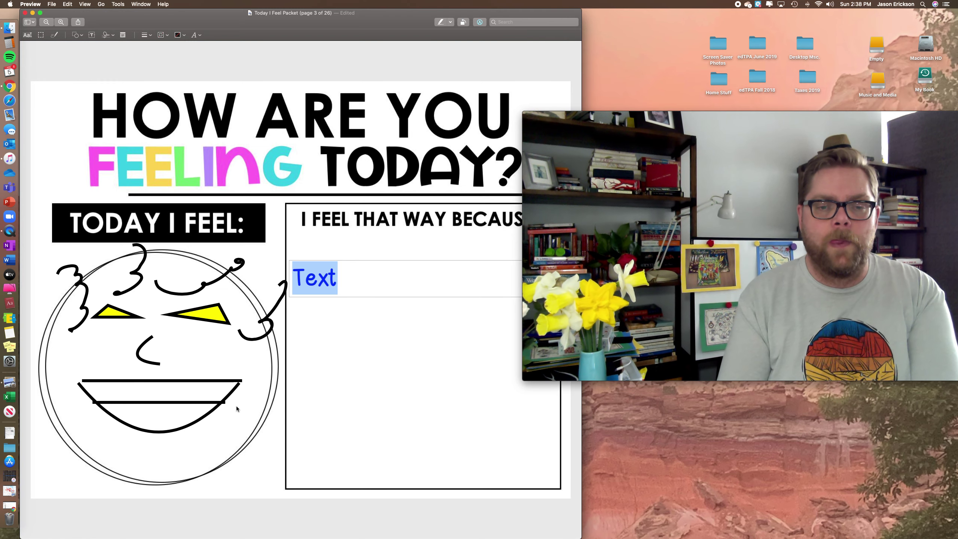
text(Today I a)
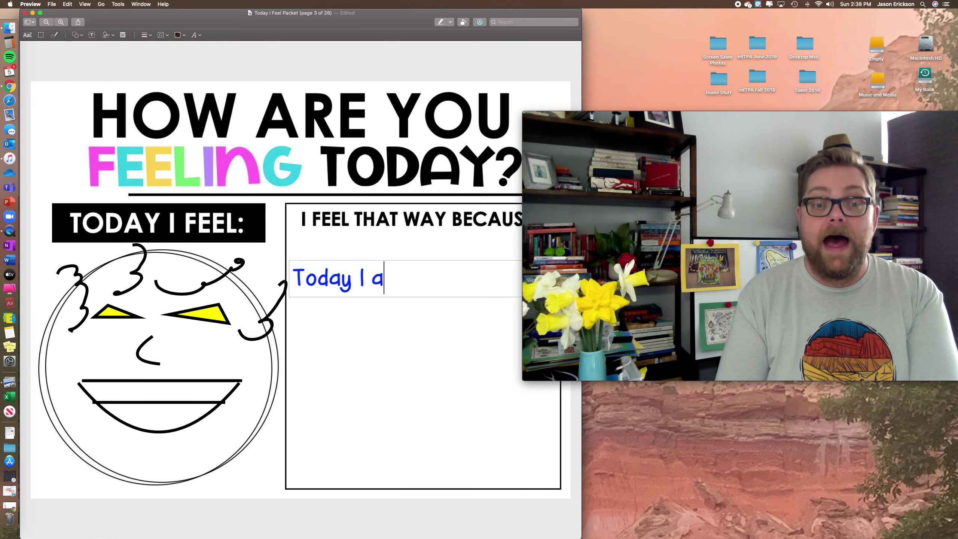
text(m feeling )
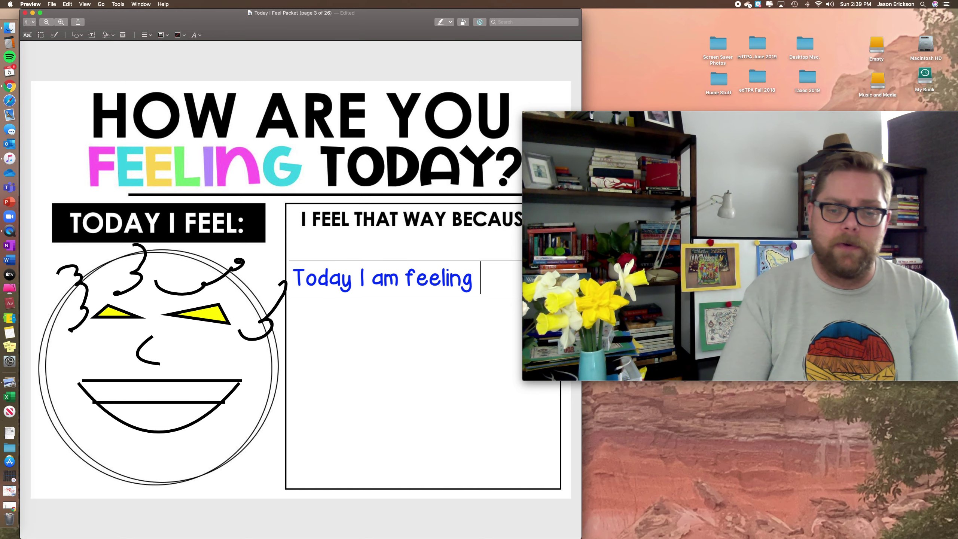
text(overjoye)
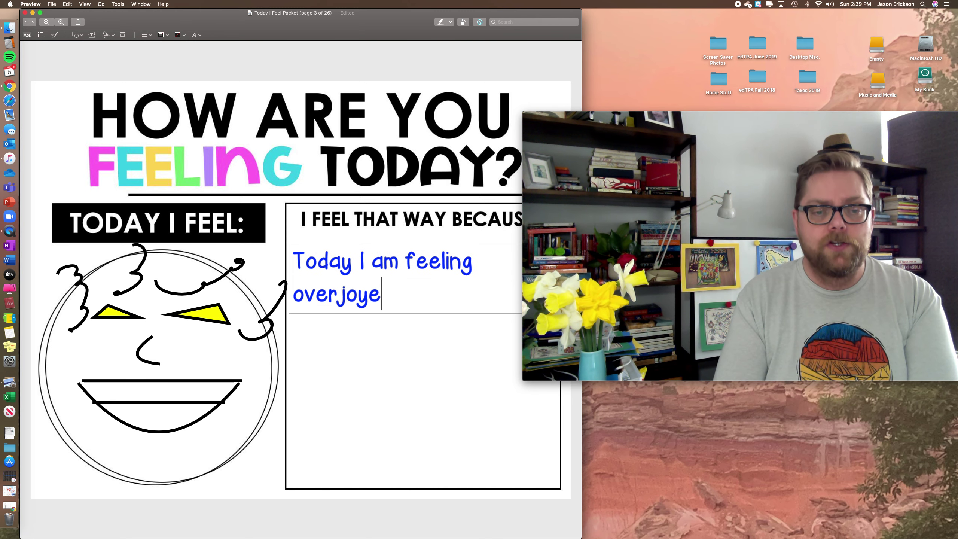
text(d because )
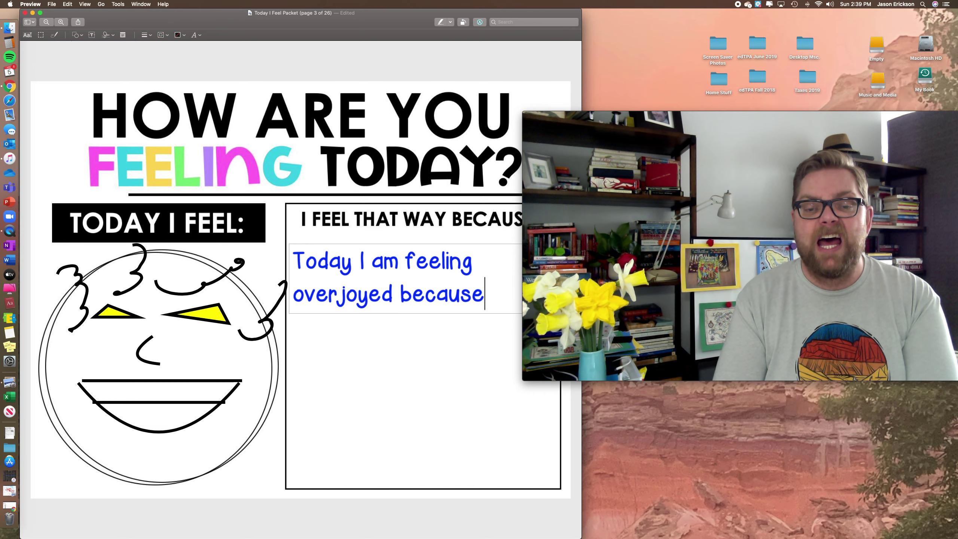
text(I go)
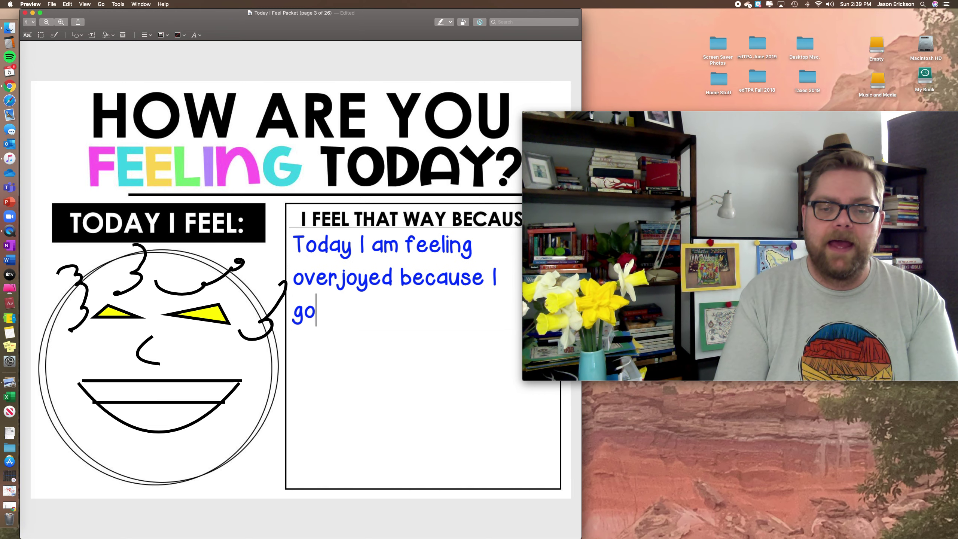
text(t to )
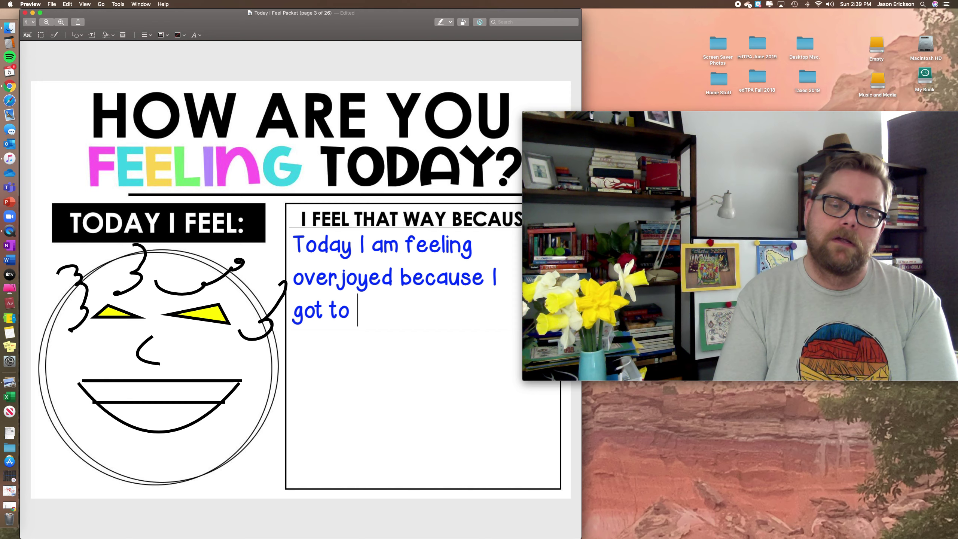
text(spend time)
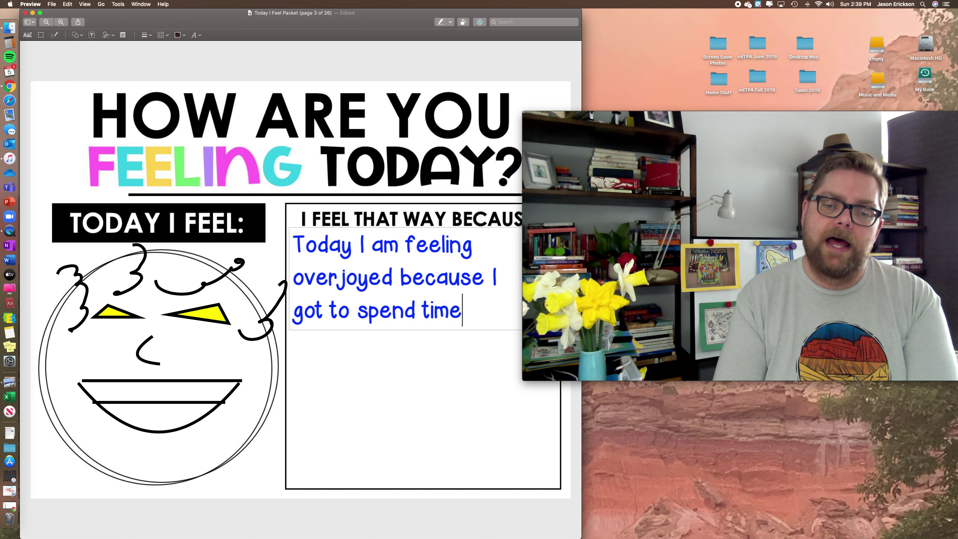
text( with my dog)
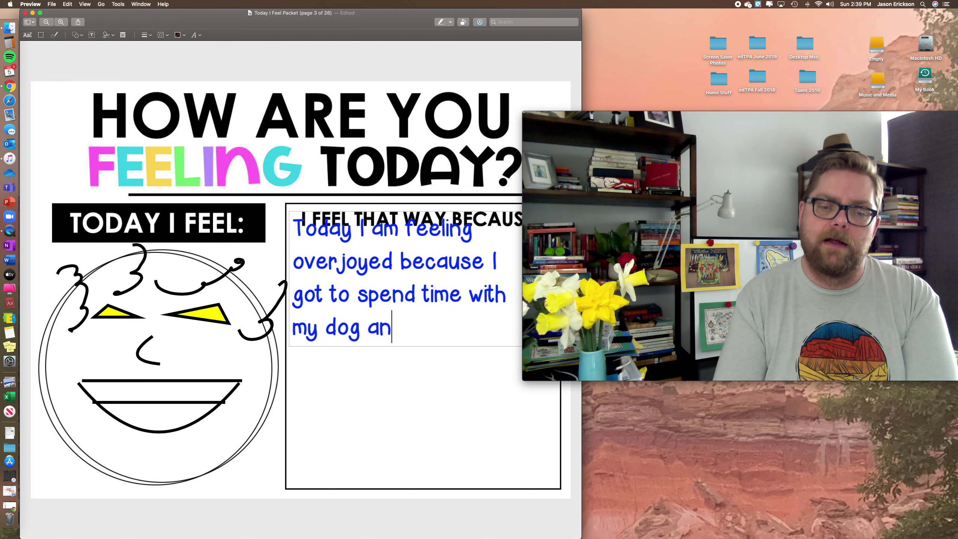
text( and take a wlk)
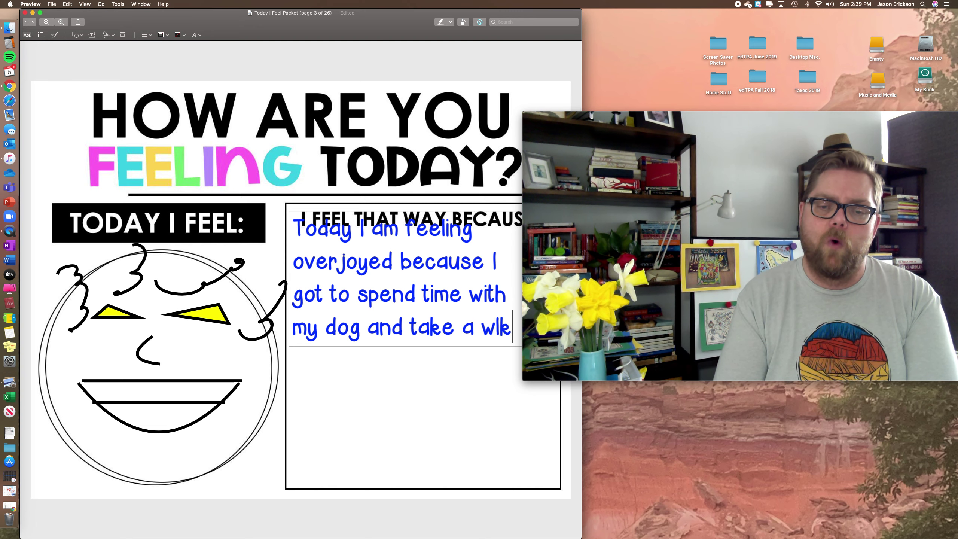
key(BackSpace)
key(BackSpace)
text(alk )
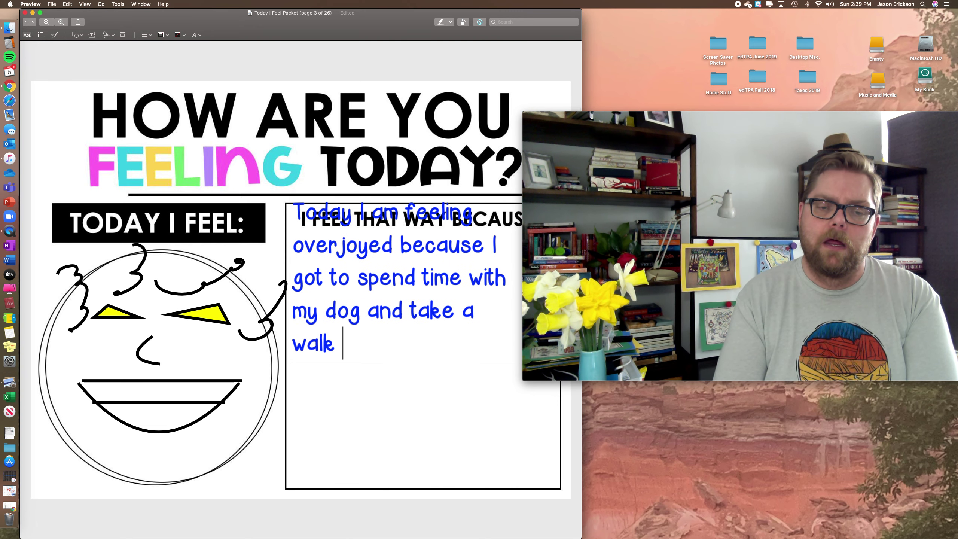
text(outside.)
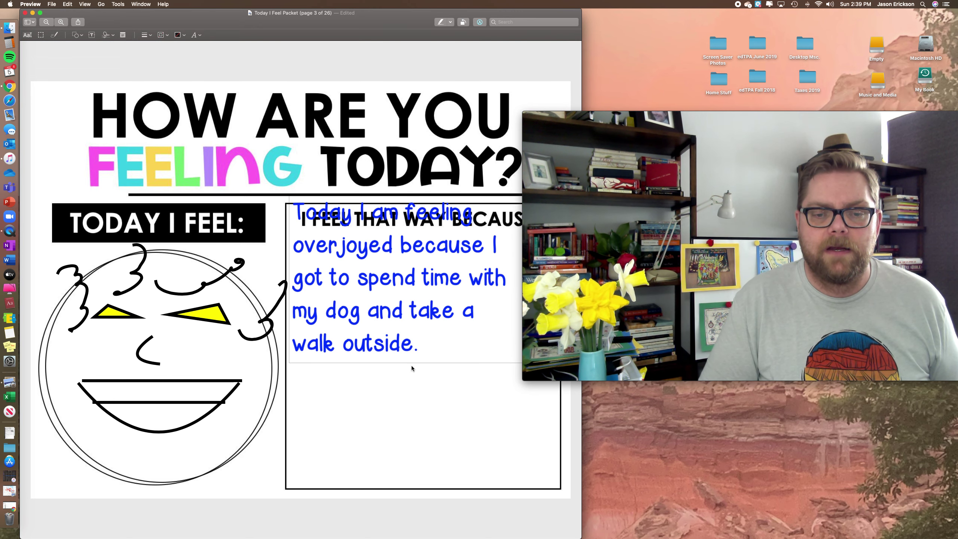
drag(420, 362, 420, 411)
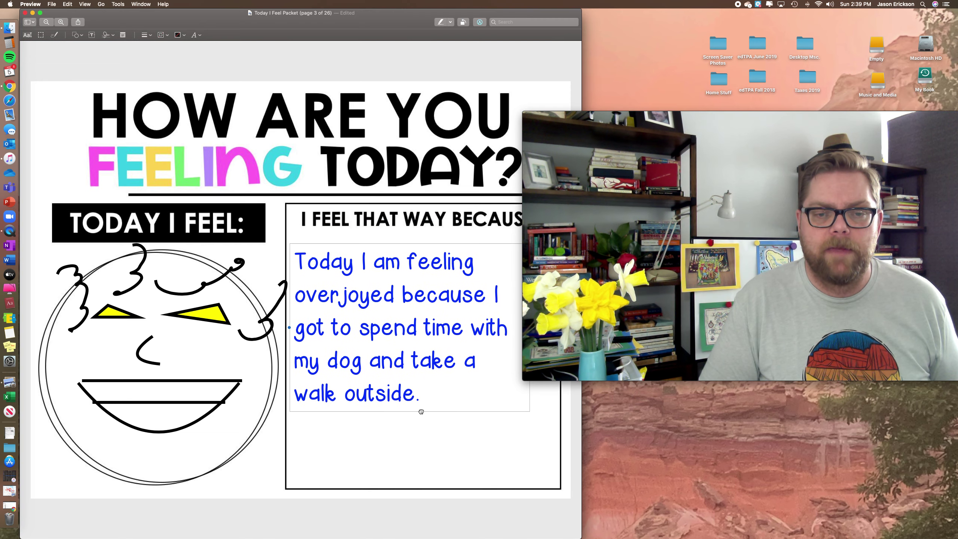
click(487, 461)
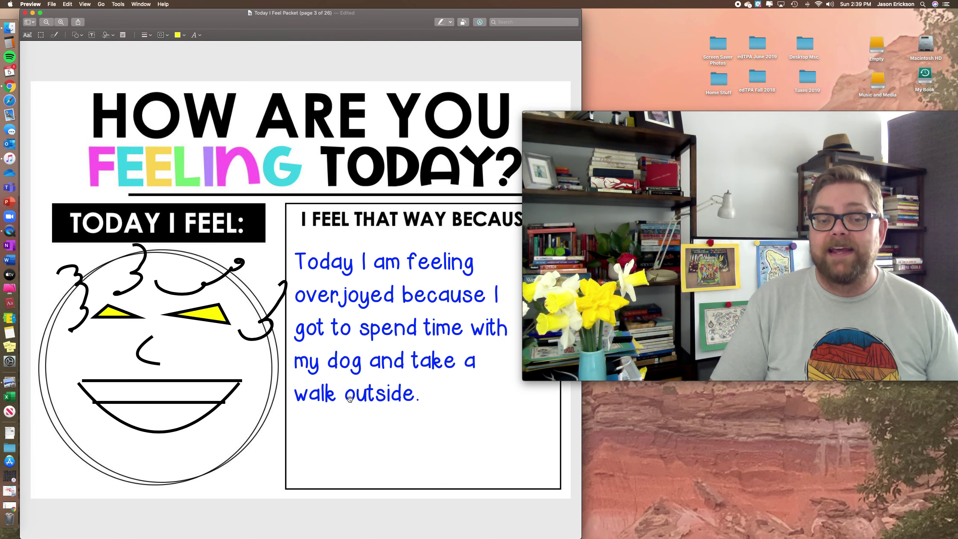
click(468, 405)
click(478, 437)
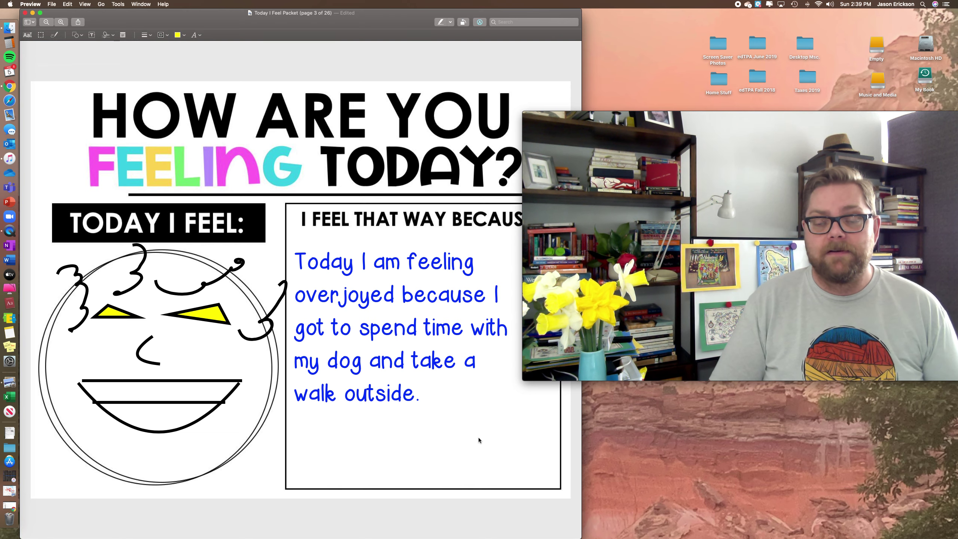